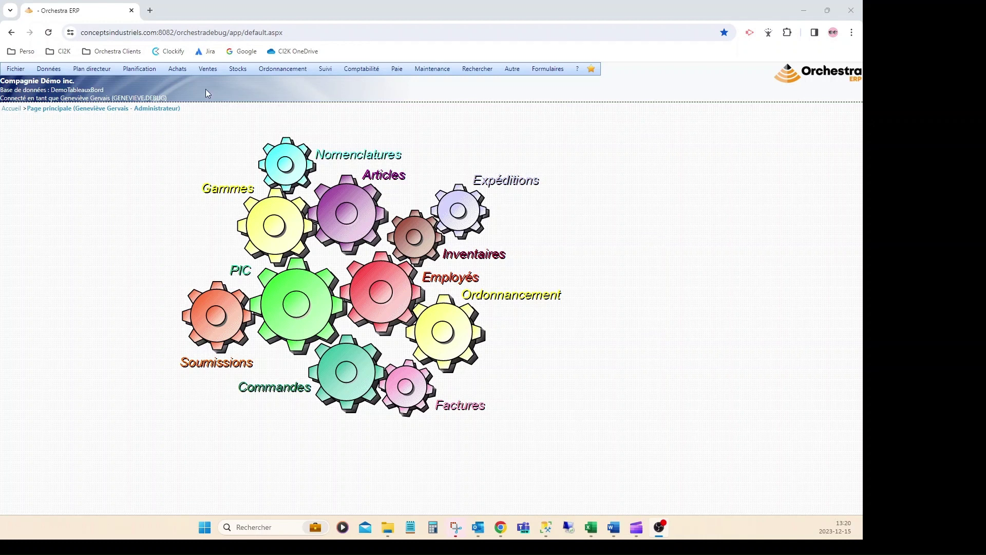
{"action": "left_click", "coordinate": [243, 74]}
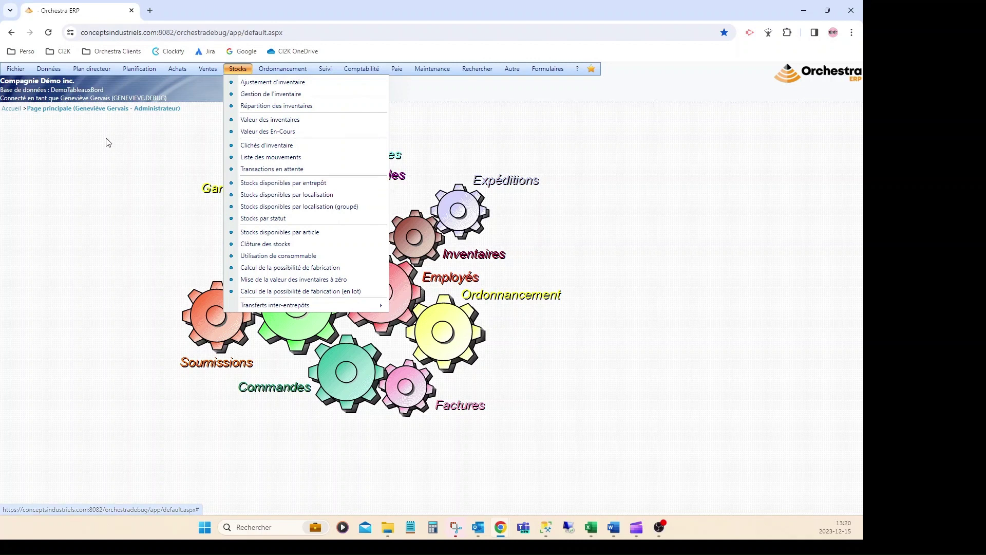
{"action": "left_click", "coordinate": [22, 74]}
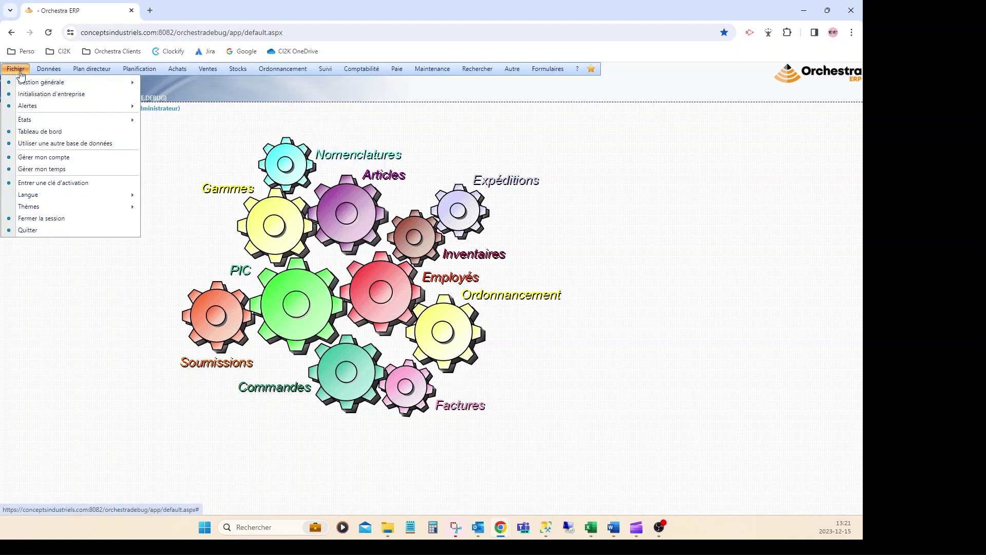
{"action": "mouse_move", "coordinate": [61, 121]}
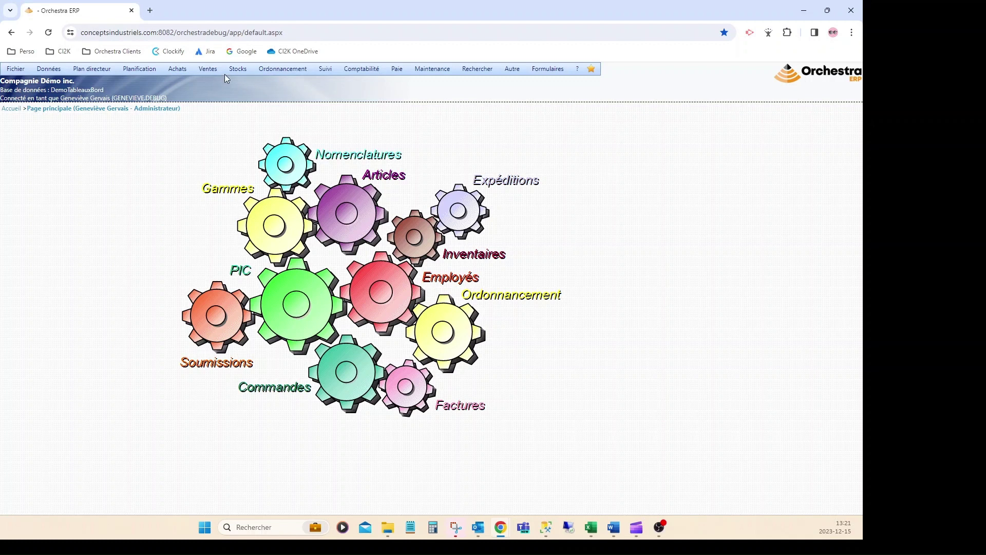
Open the inventory adjustment page and switch it from single to batch adjustment mode
{"action": "left_click", "coordinate": [238, 69]}
{"action": "left_click", "coordinate": [262, 82]}
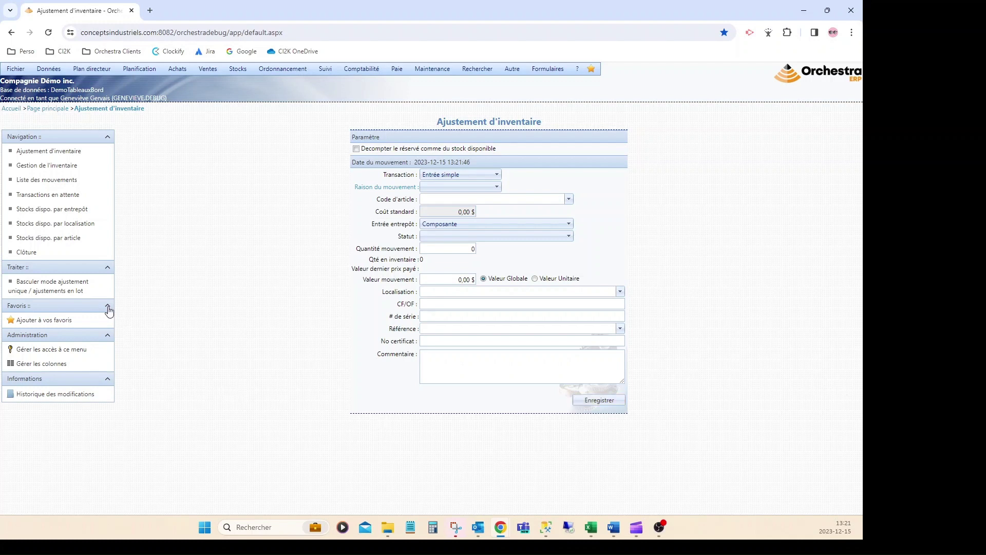
{"action": "left_click", "coordinate": [62, 290]}
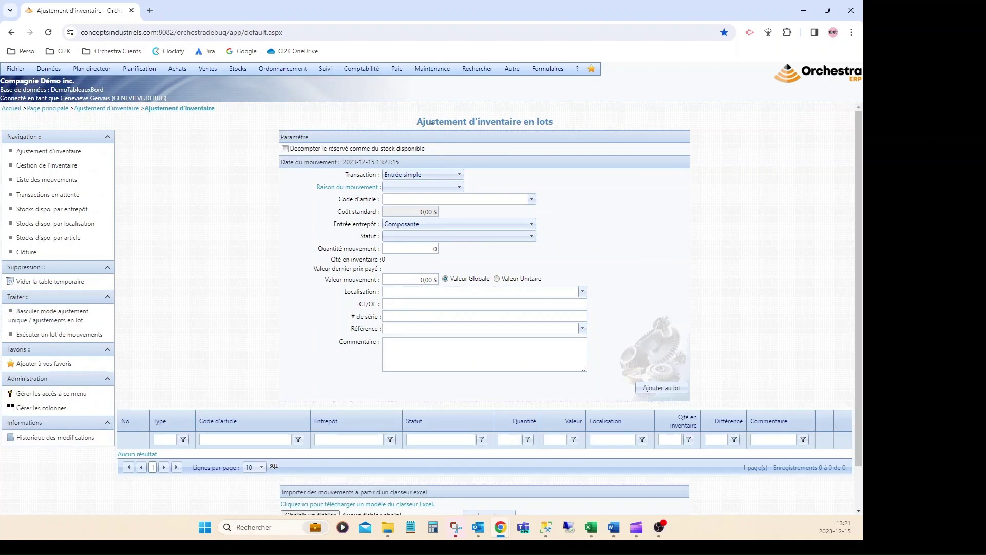
Examine the batch inventory adjustment form, its movement list and the Excel import section
{"action": "left_click_drag", "start_coordinate": [553, 121], "coordinate": [514, 124]}
{"action": "left_click", "coordinate": [585, 181]}
{"action": "scroll", "coordinate": [622, 396], "scroll_direction": "down", "scroll_amount": 1}
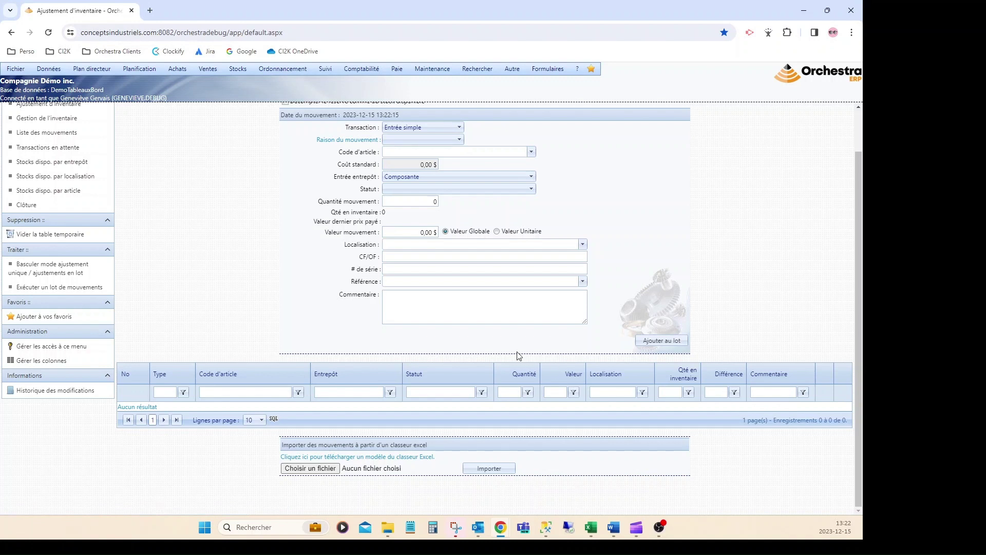
{"action": "scroll", "coordinate": [621, 240], "scroll_direction": "up", "scroll_amount": 1}
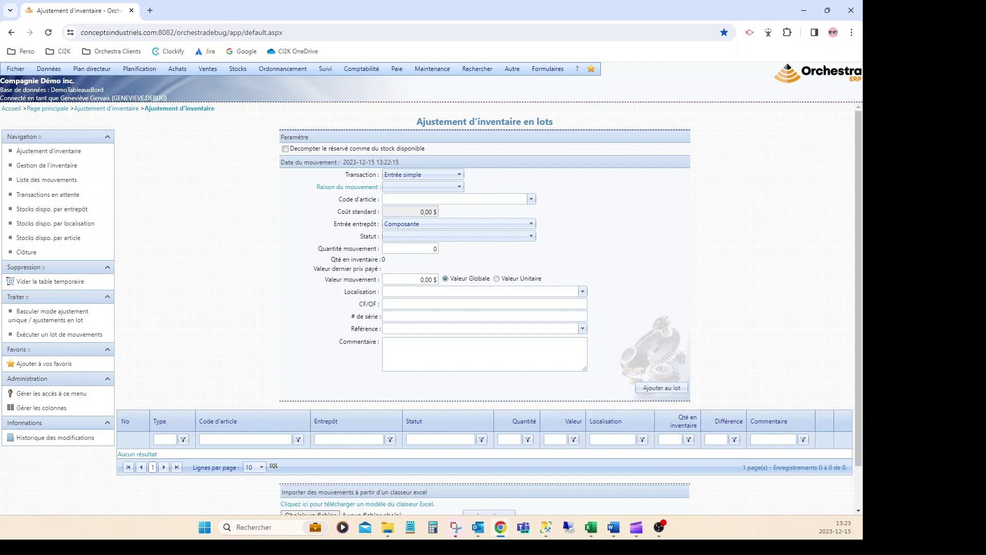
{"action": "key", "text": "alt+Tab"}
{"action": "left_click", "coordinate": [238, 69]}
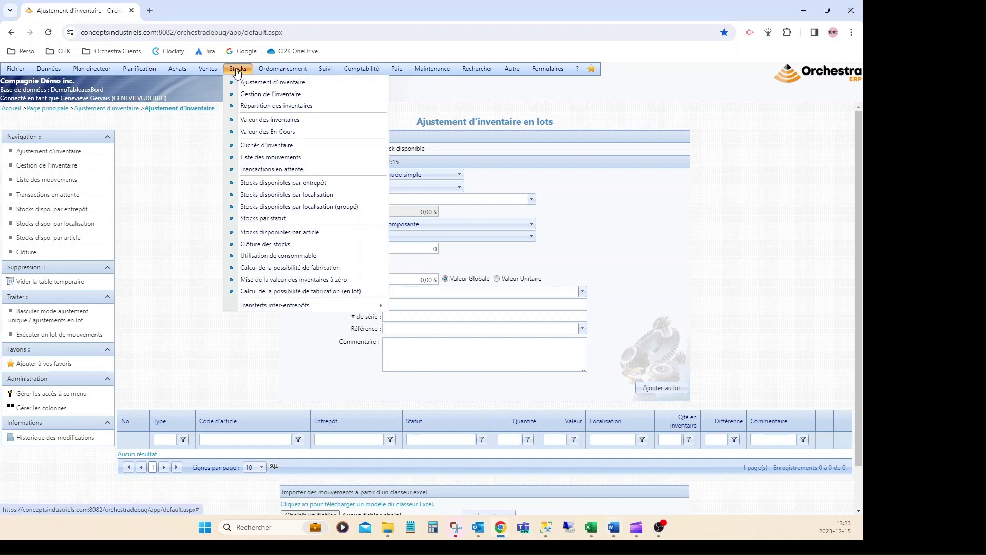
{"action": "left_click", "coordinate": [289, 219]}
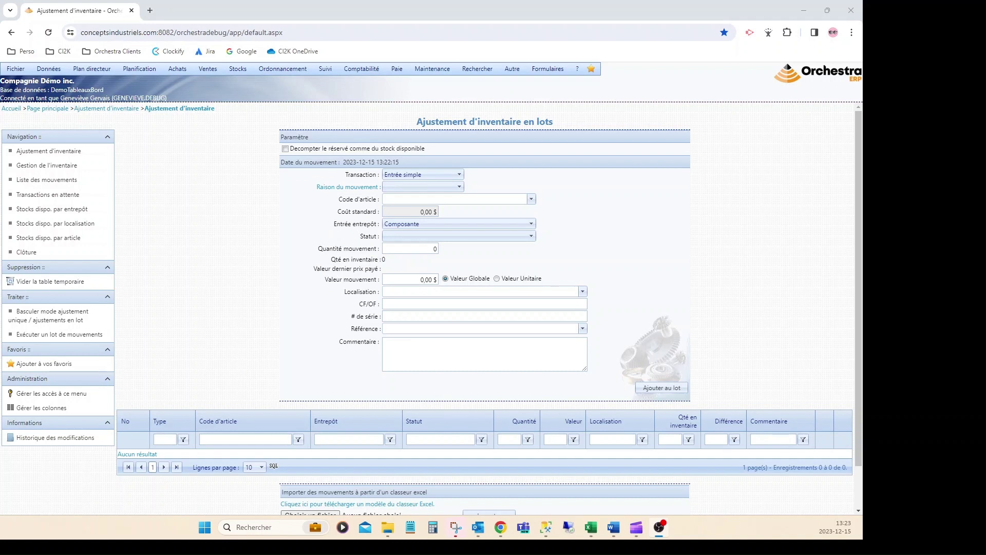
Keep Entrée simple as the transaction type and set the movement reason to Décompte Physique
{"action": "left_click", "coordinate": [408, 177]}
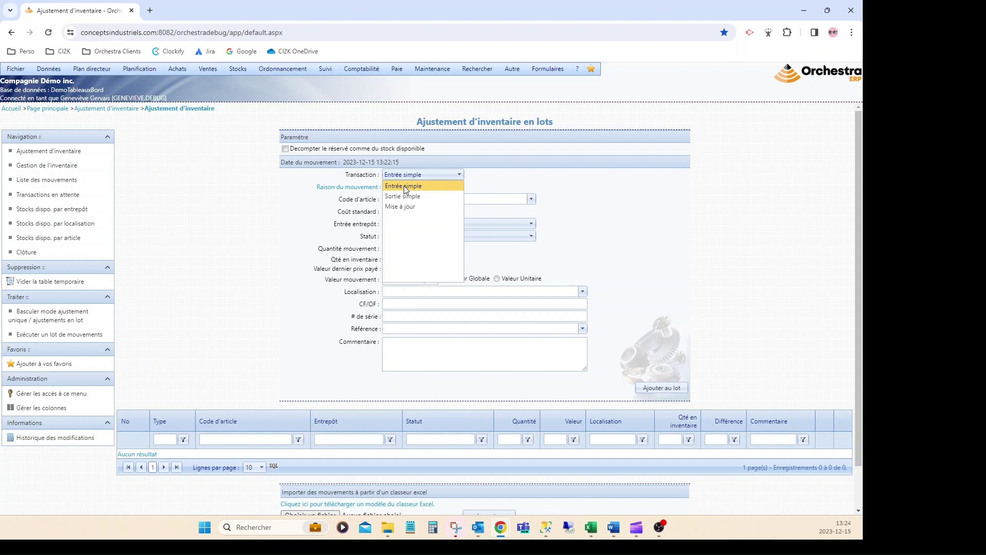
{"action": "left_click", "coordinate": [595, 176]}
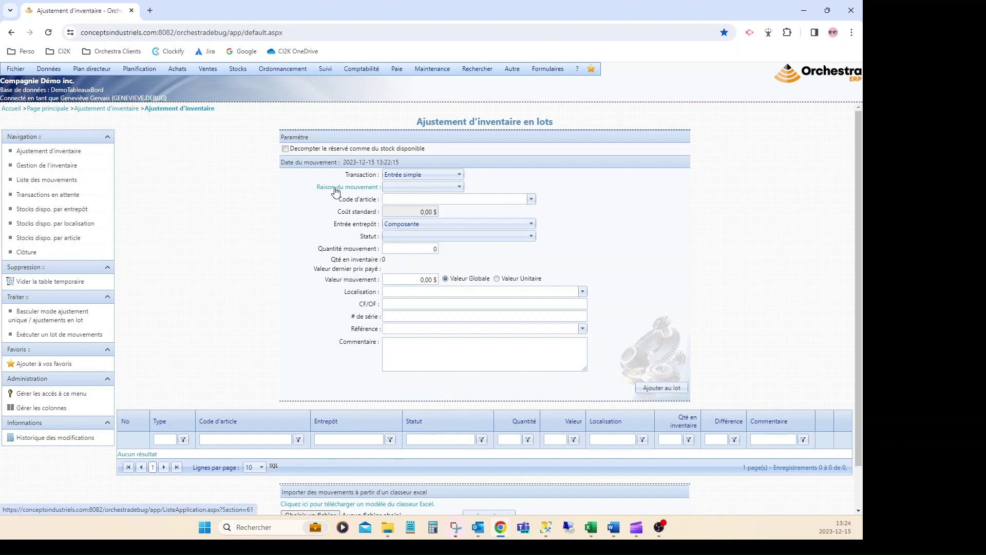
{"action": "left_click", "coordinate": [401, 187]}
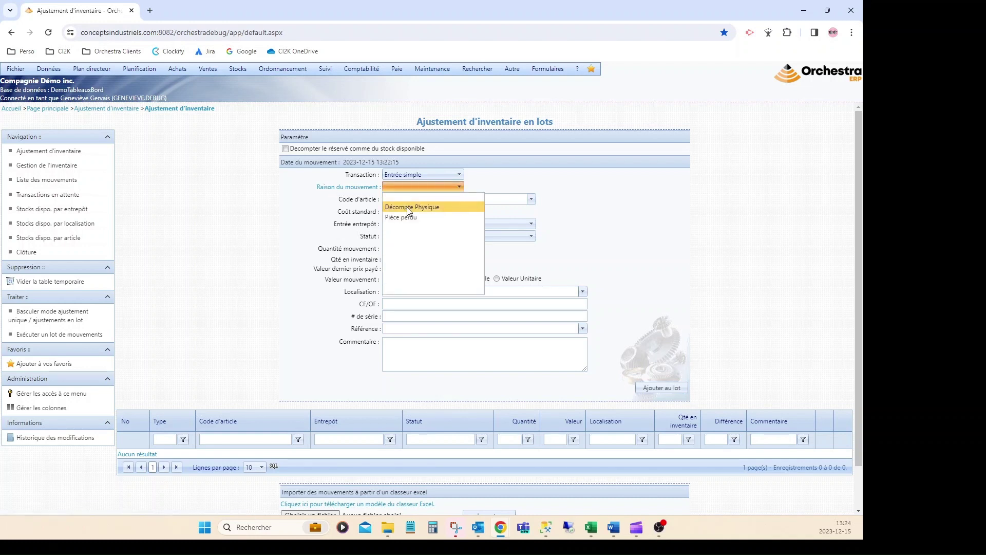
{"action": "left_click", "coordinate": [407, 208]}
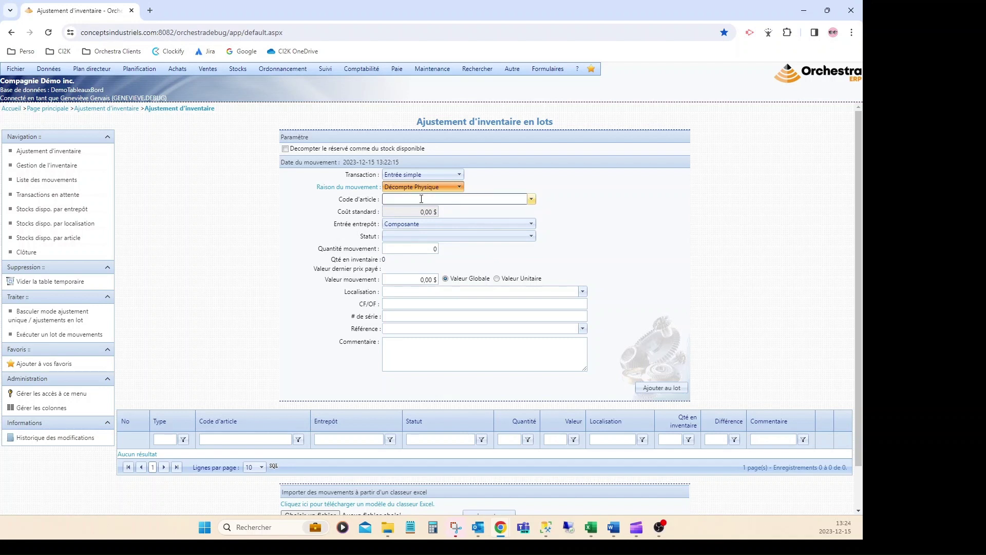
Search for 129 to choose article A-0000129 and set the movement quantity to 1
{"action": "left_click", "coordinate": [421, 199]}
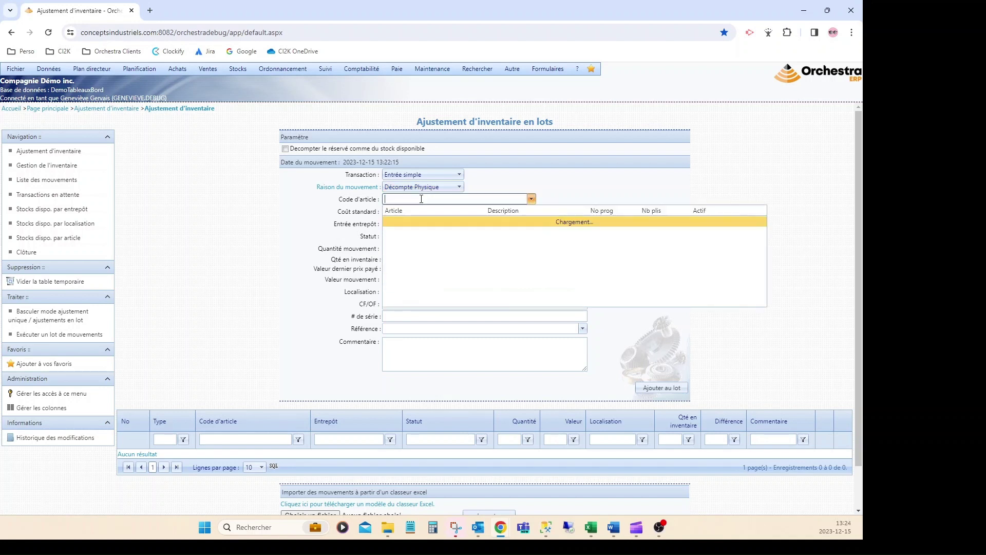
{"action": "type", "text": "129"}
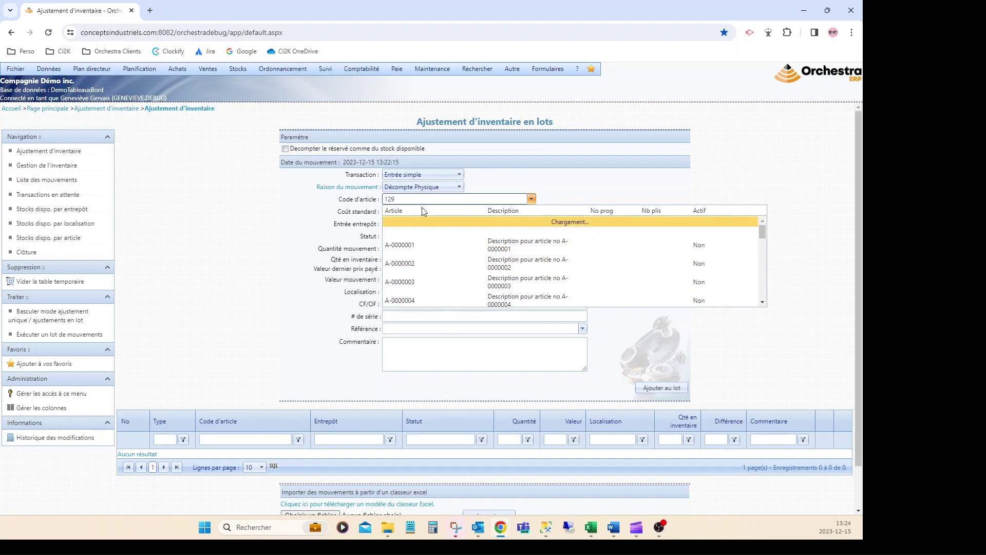
{"action": "left_click", "coordinate": [413, 234]}
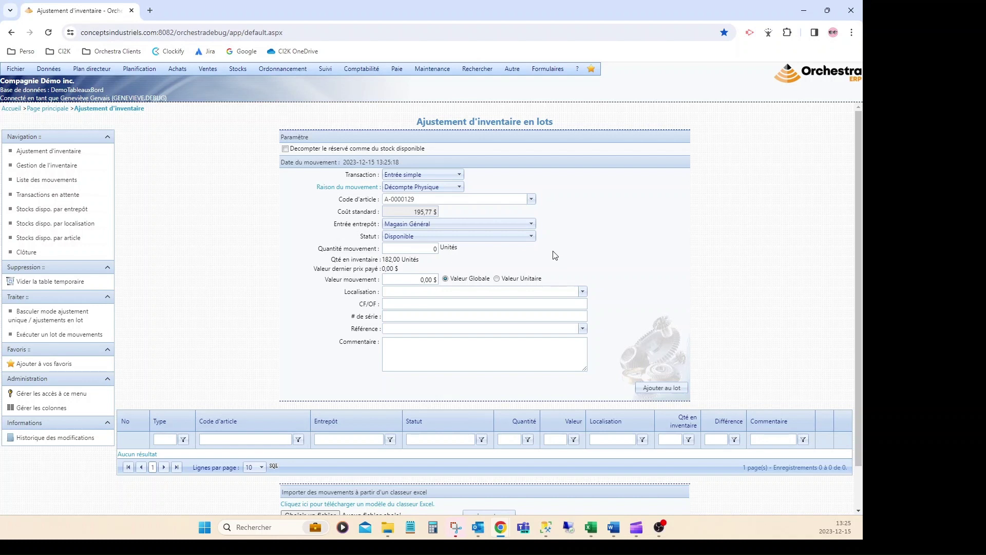
{"action": "left_click", "coordinate": [433, 249]}
{"action": "type", "text": "1"}
{"action": "left_click", "coordinate": [586, 253]}
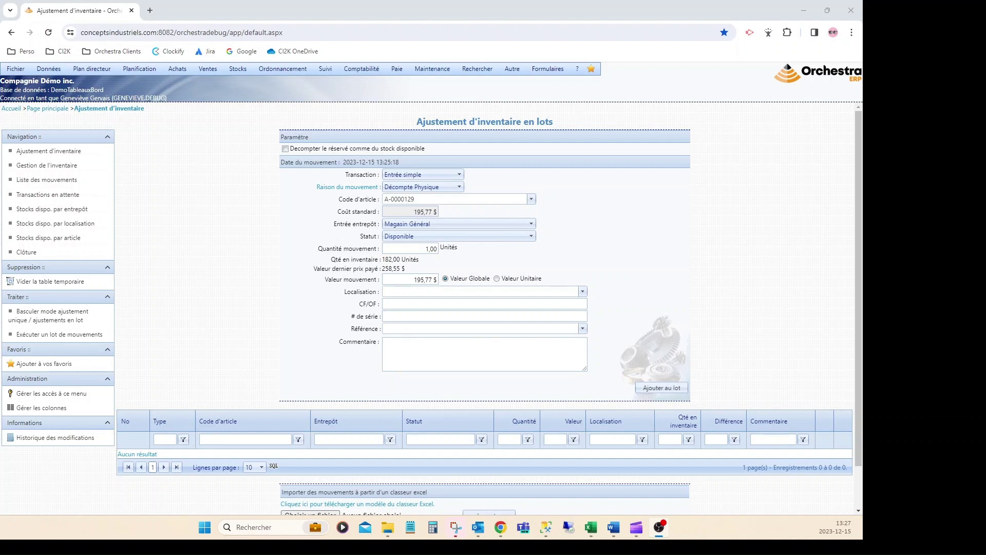
Enter the order number in the CF/OF field and add the movement to the batch
{"action": "left_click", "coordinate": [403, 304]}
{"action": "type", "text": "2200813-03"}
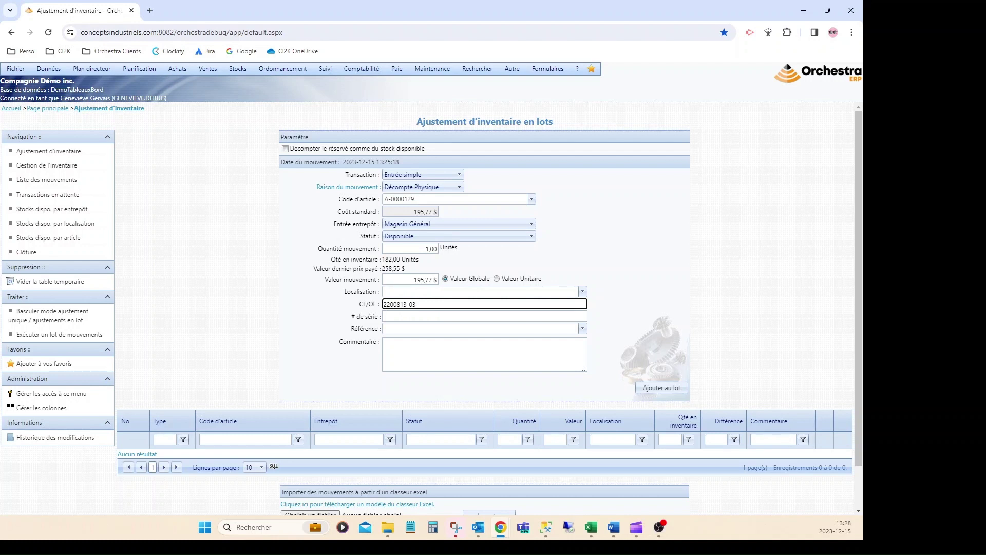
{"action": "left_click", "coordinate": [664, 388]}
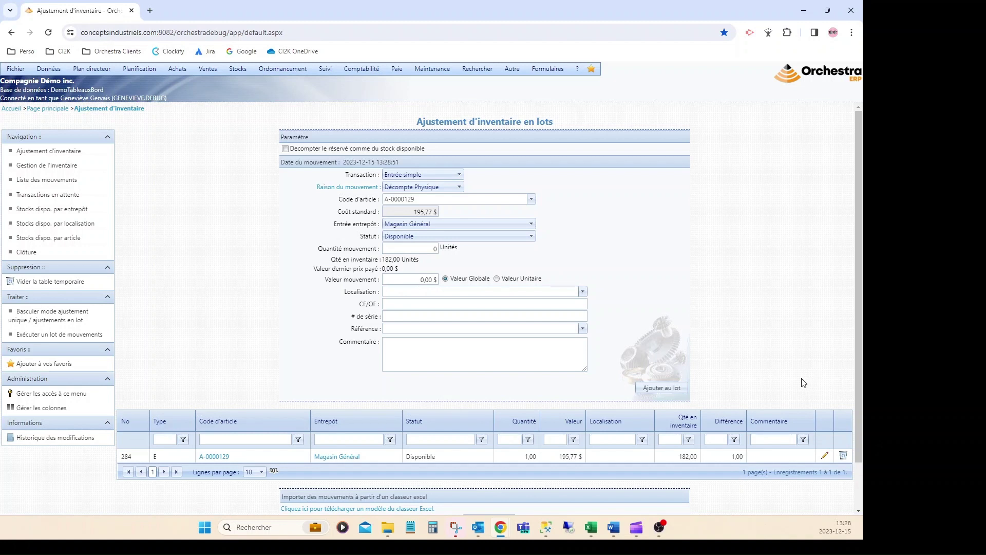
Open the batch line for article A-0000129 for editing, close it, and check the movement date
{"action": "left_click", "coordinate": [826, 457]}
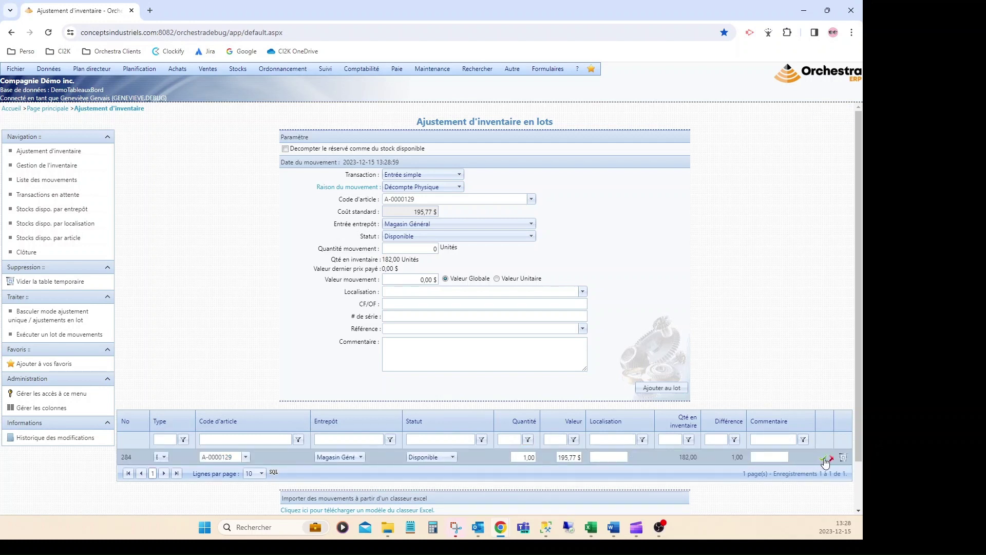
{"action": "left_click", "coordinate": [826, 458]}
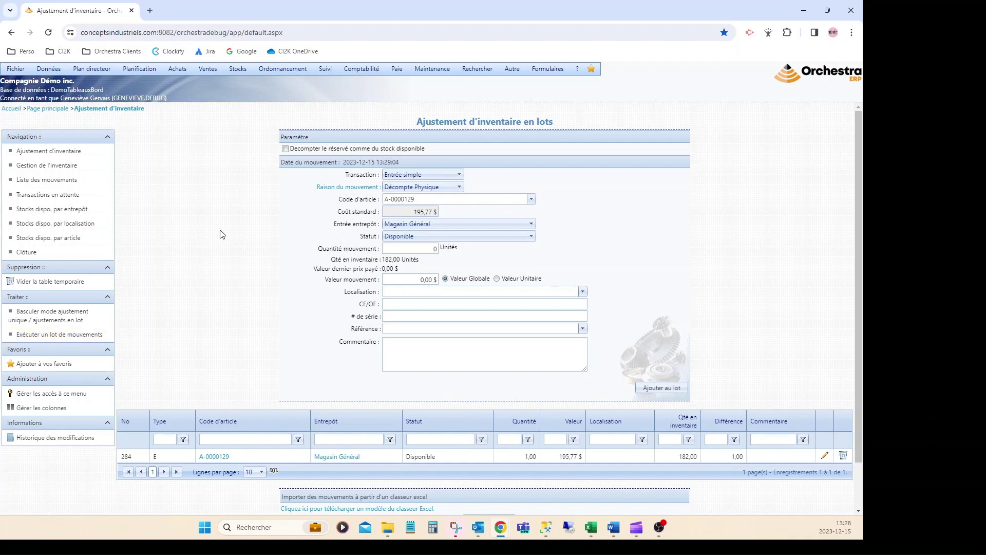
{"action": "left_click_drag", "start_coordinate": [403, 161], "coordinate": [342, 163]}
Download the Excel workbook template for importing inventory movements
{"action": "key", "text": "alt+Tab"}
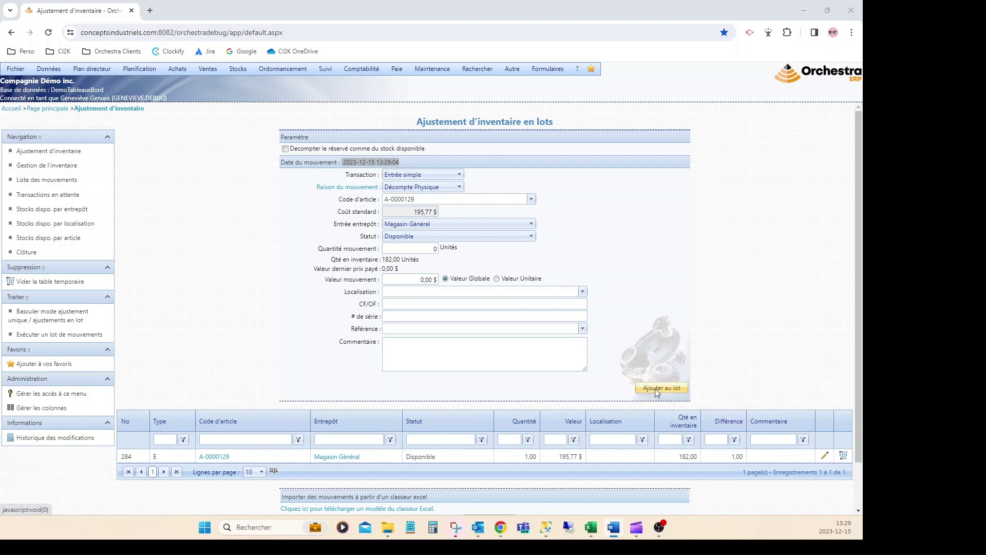
{"action": "scroll", "coordinate": [448, 470], "scroll_direction": "down", "scroll_amount": 1}
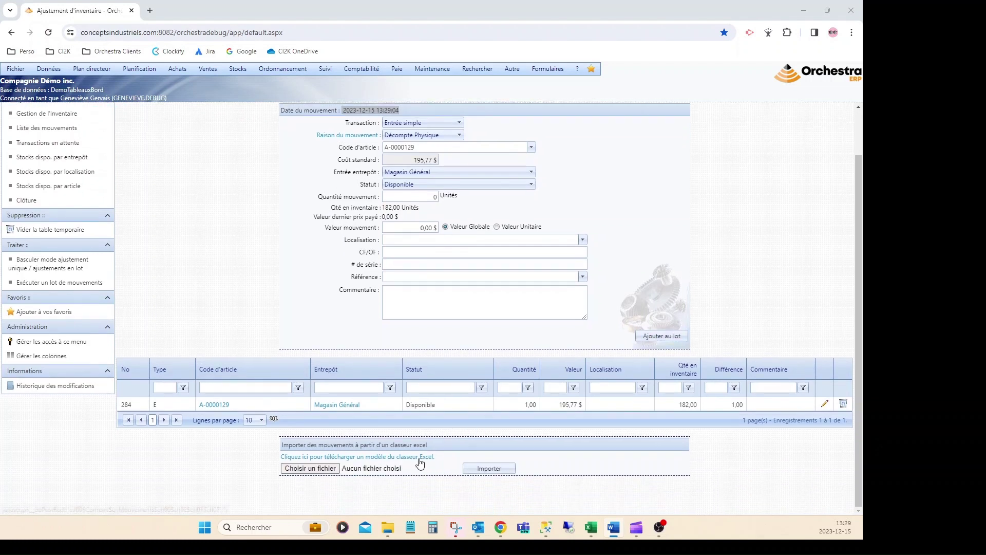
{"action": "left_click", "coordinate": [380, 456]}
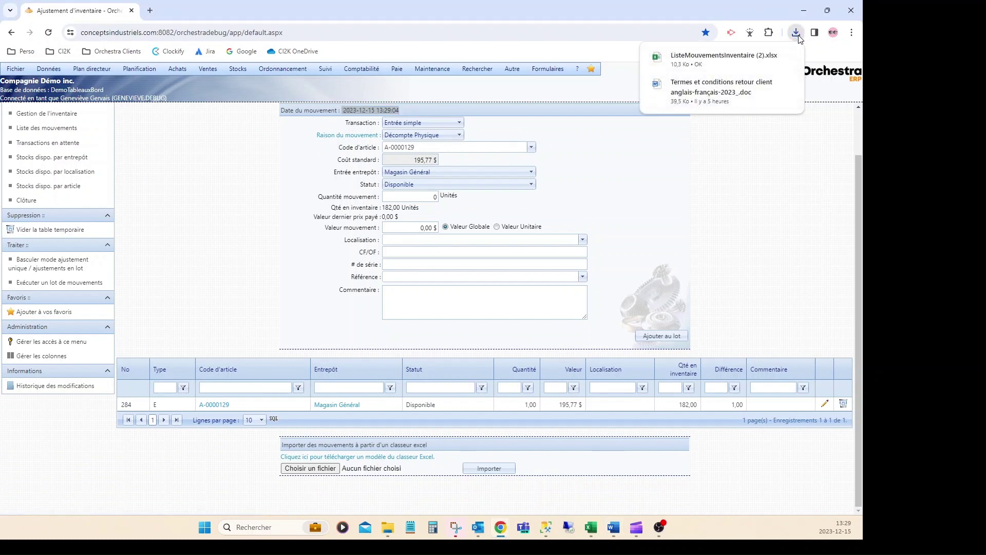
Switch to Excel, read the Valeur column note in ListeMouvementsInventaire.xlsx and close the workbook
{"action": "left_click", "coordinate": [592, 535]}
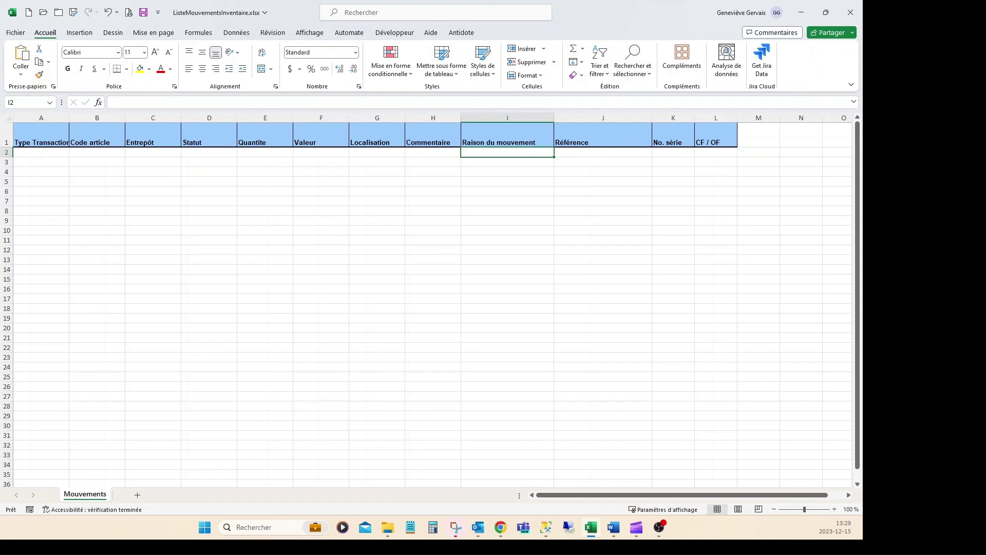
{"action": "left_click", "coordinate": [321, 139]}
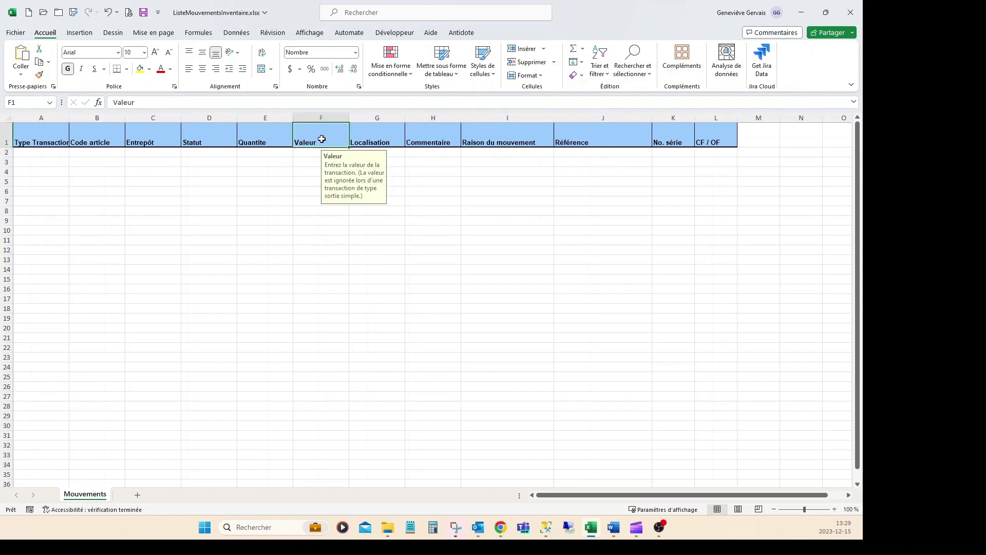
{"action": "left_click", "coordinate": [848, 11]}
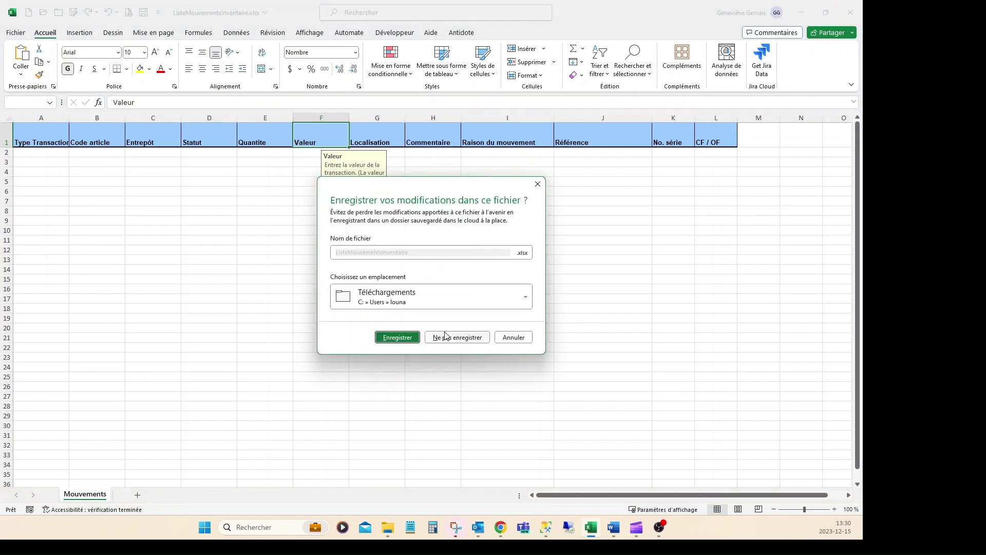
{"action": "left_click", "coordinate": [405, 338]}
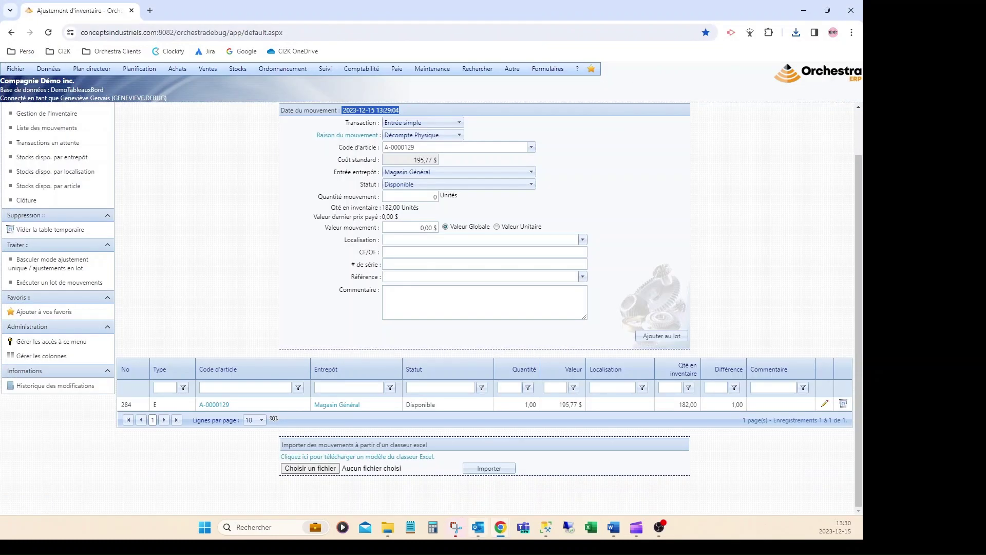